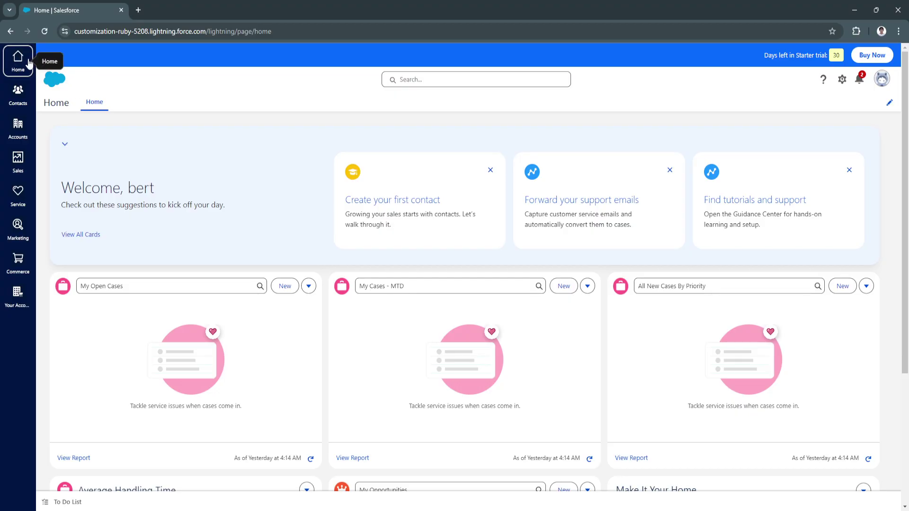
- Examine the Home page's suggestion cards, case, handling time and opportunity cards, and the Make It Your Home instructions
scroll(408, 328, "down", 5)
scroll(304, 336, "up", 5)
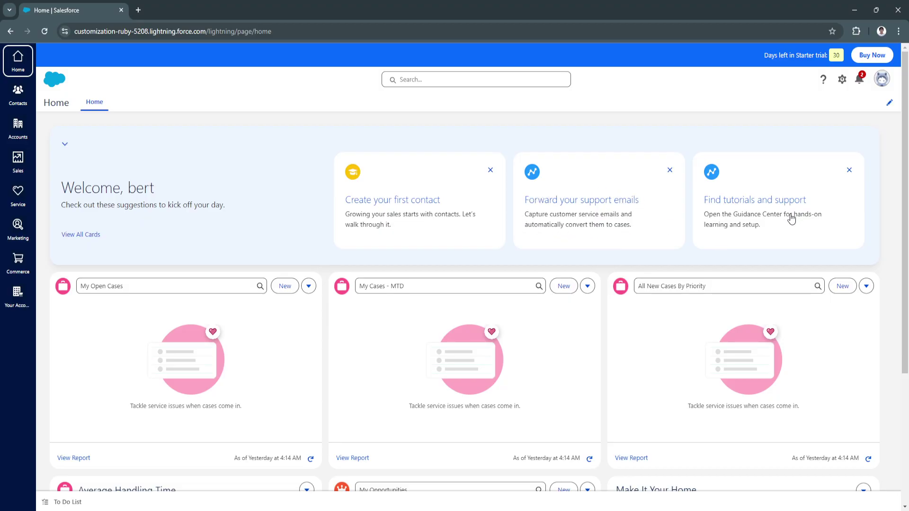
scroll(688, 268, "down", 4)
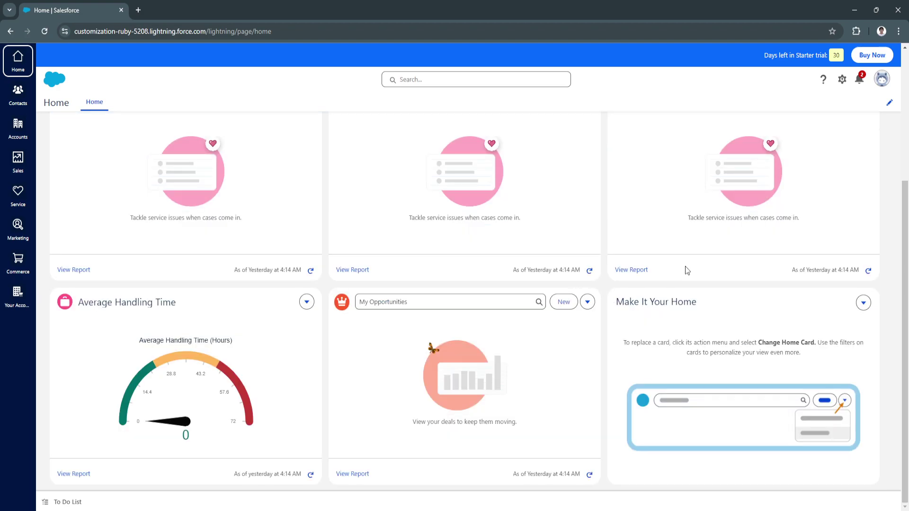
scroll(906, 212, "up", 1)
scroll(906, 212, "up", 1)
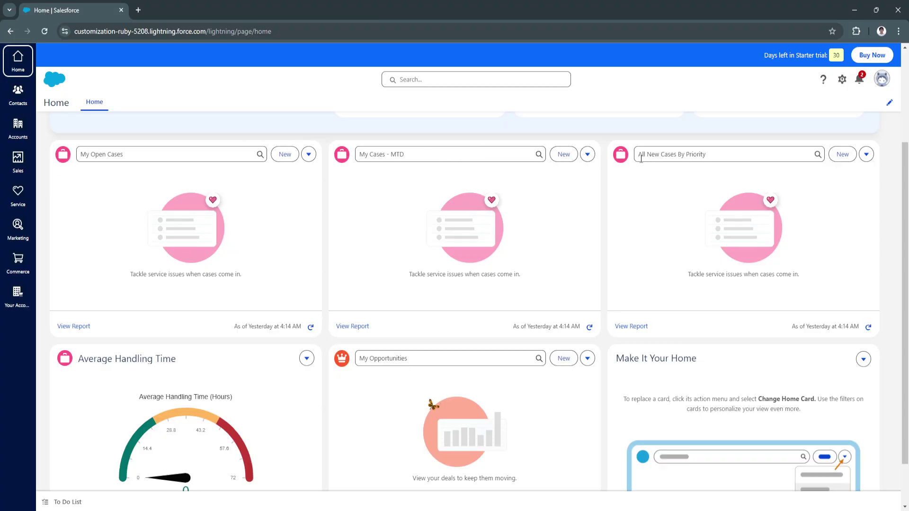
scroll(592, 260, "down", 1)
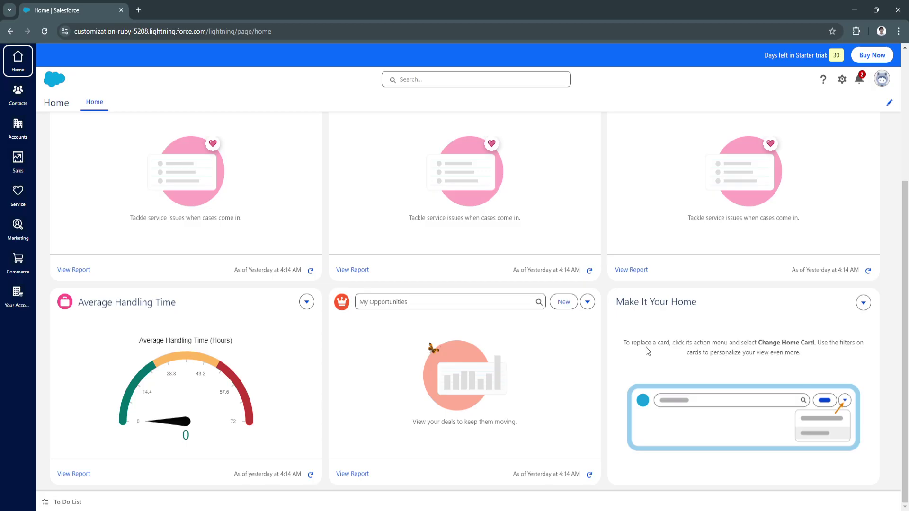
left_click_drag(629, 345, 673, 344)
left_click(680, 351)
scroll(344, 337, "up", 4)
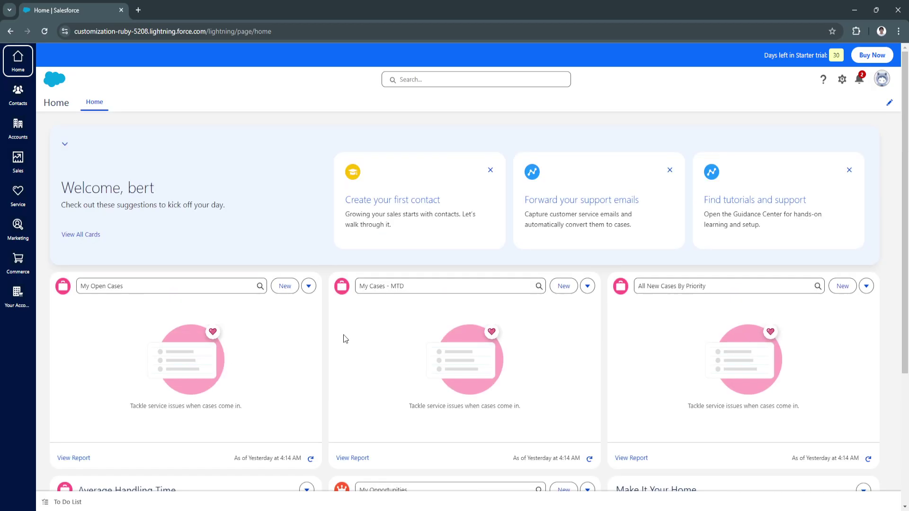
- Replace the My Open Cases card on the Home page with the Leads card
scroll(239, 256, "down", 2)
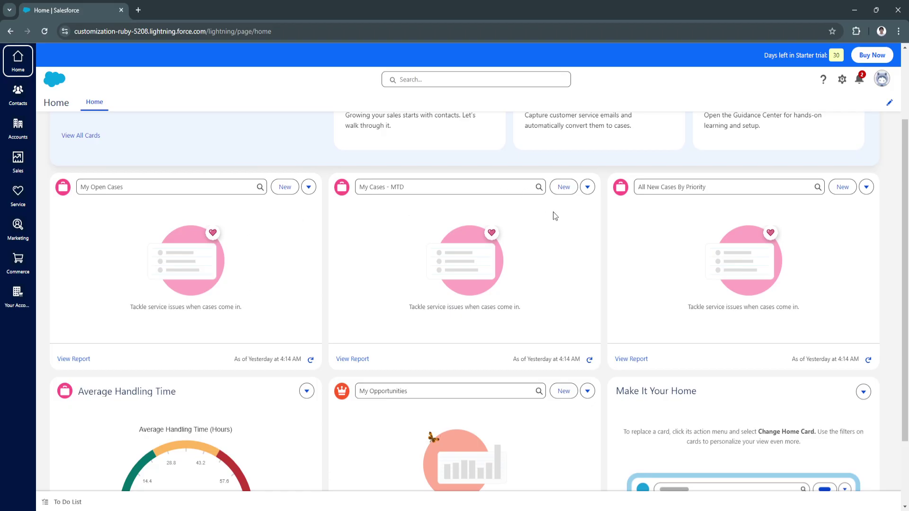
scroll(568, 225, "up", 1)
left_click(309, 237)
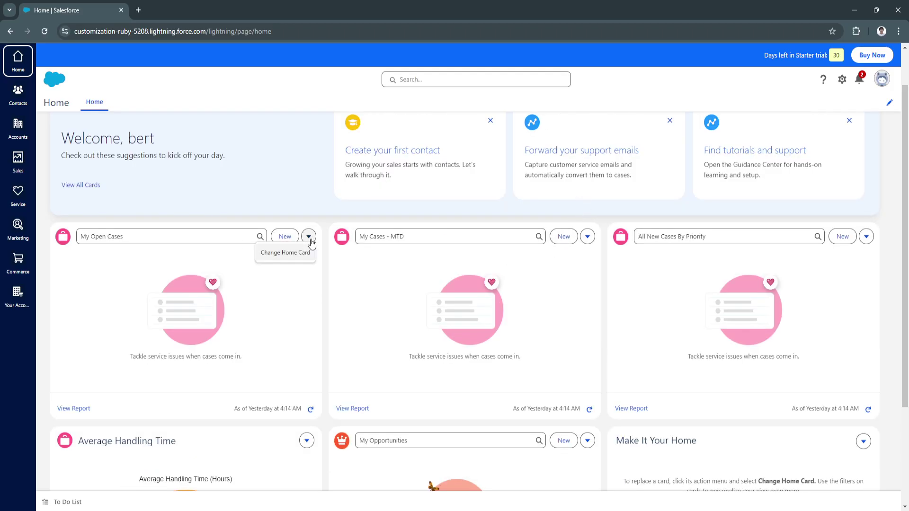
left_click(289, 257)
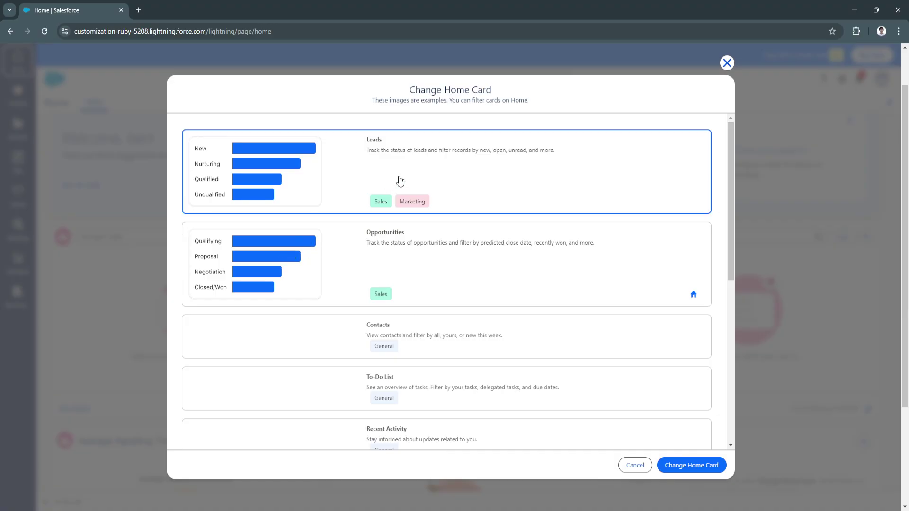
scroll(423, 223, "down", 1)
scroll(423, 223, "down", 8)
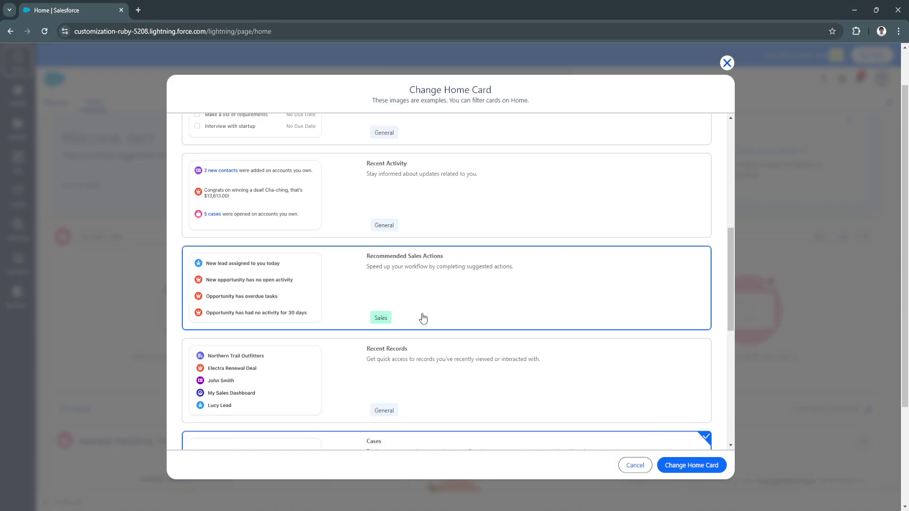
scroll(423, 325, "down", 5)
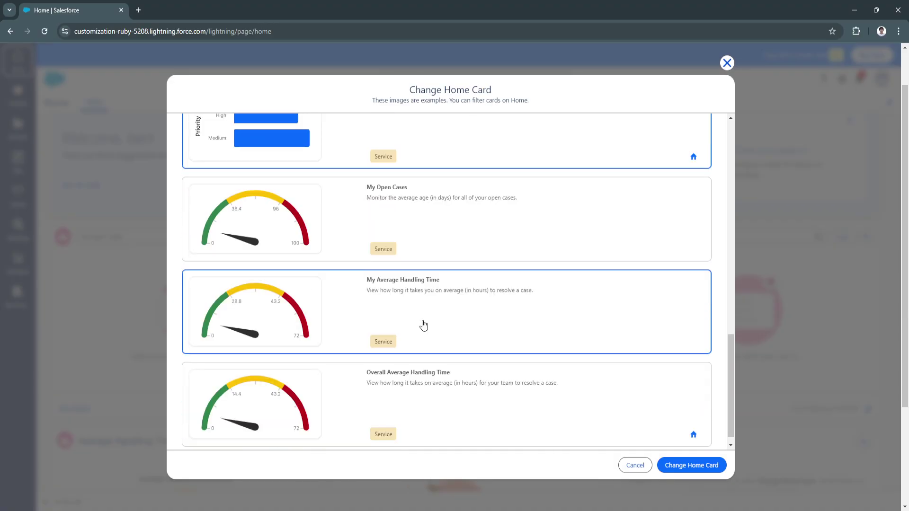
scroll(424, 325, "up", 10)
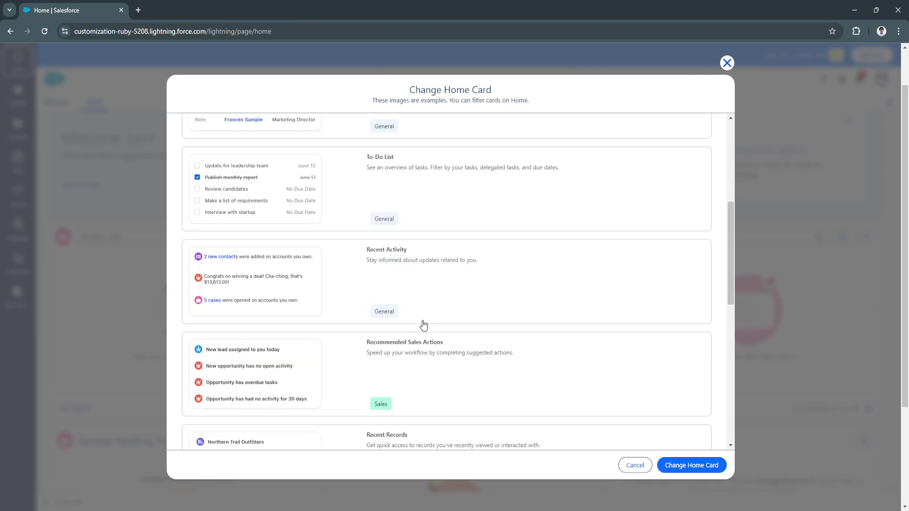
scroll(424, 325, "up", 4)
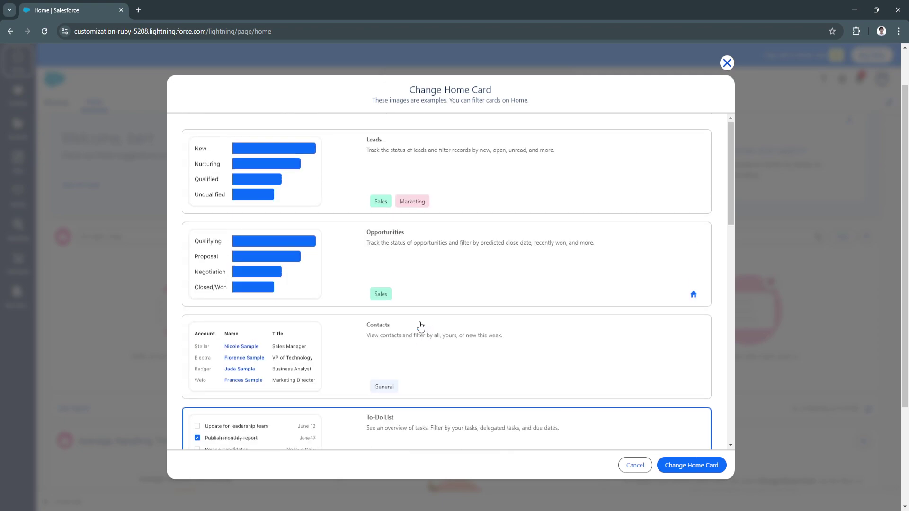
left_click(351, 175)
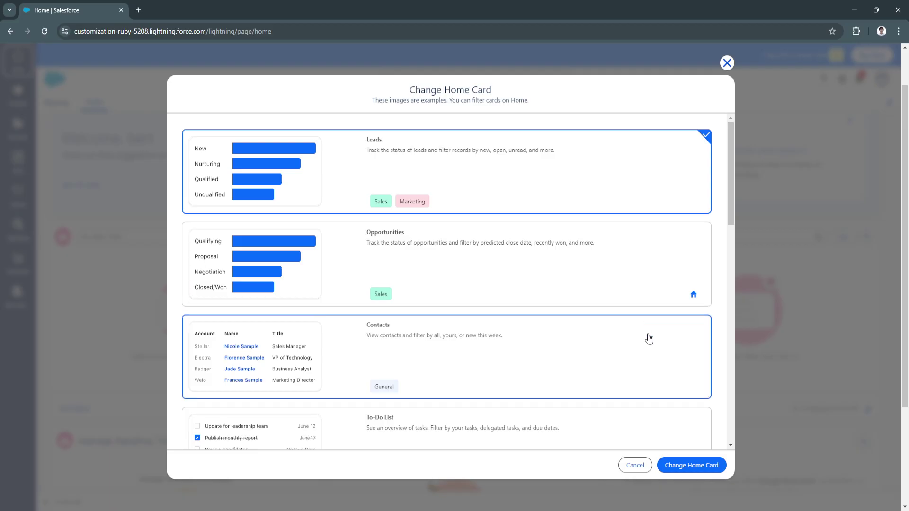
left_click(680, 464)
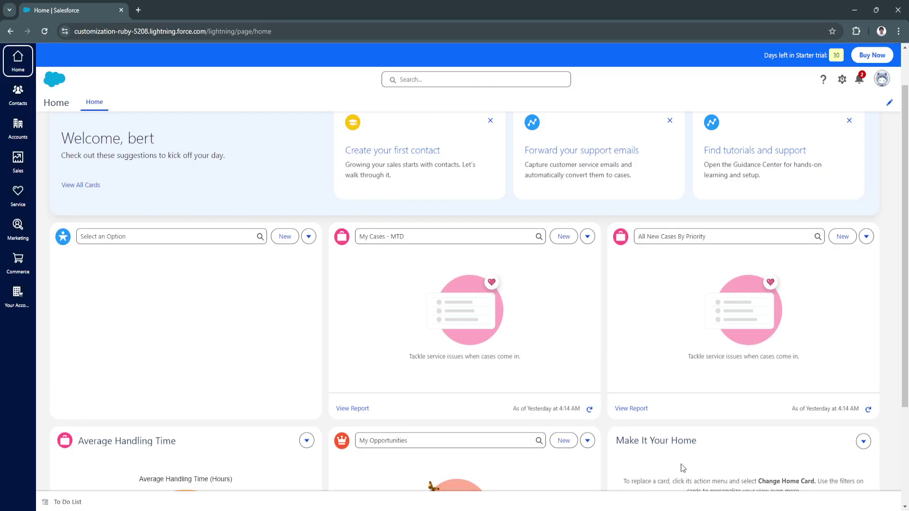
- View all suggestion cards and look through the recommendations on the Explore Cards page
scroll(326, 341, "down", 1)
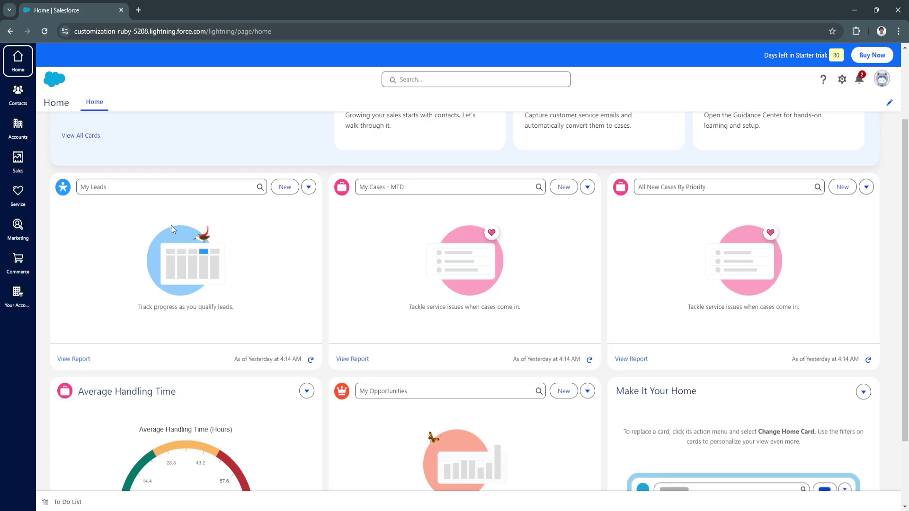
scroll(129, 220, "up", 2)
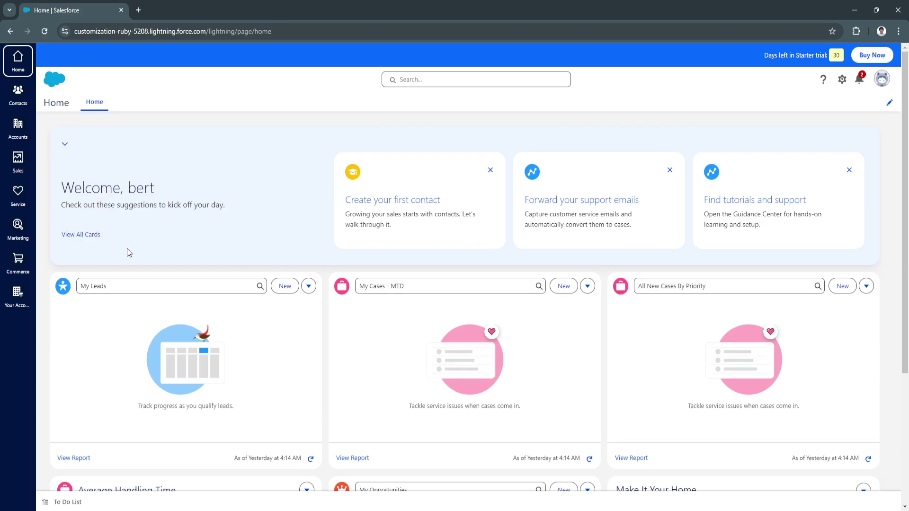
left_click(89, 237)
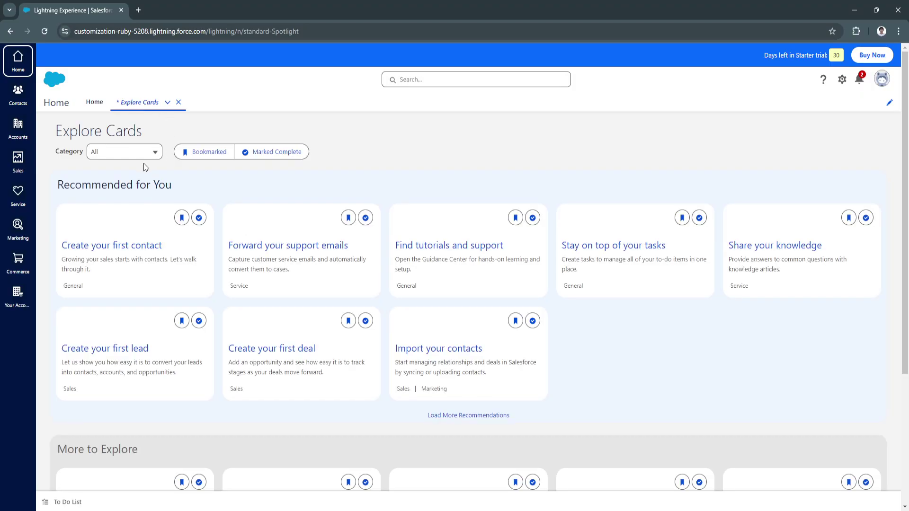
scroll(285, 305, "down", 2)
scroll(220, 300, "down", 2)
scroll(220, 299, "up", 5)
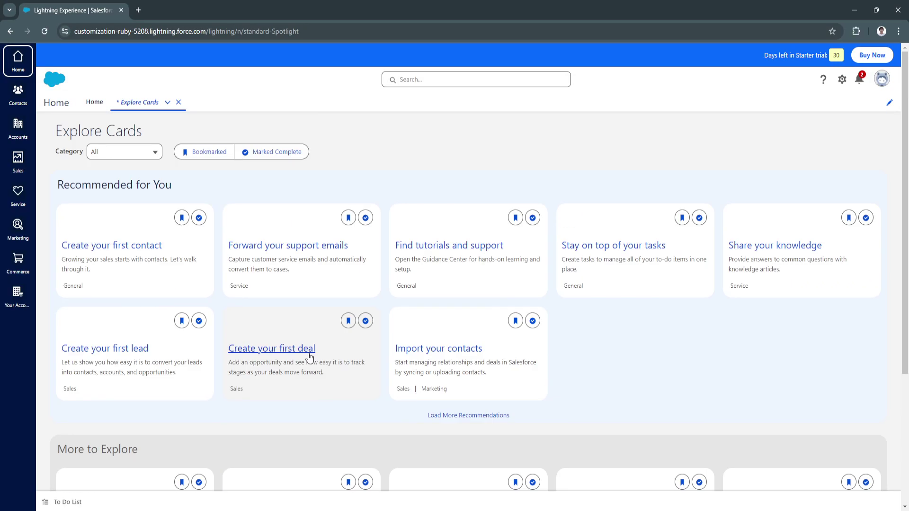
- Open the Contacts list, dismiss its walkthrough, and view the contact import options without importing anything
left_click(17, 95)
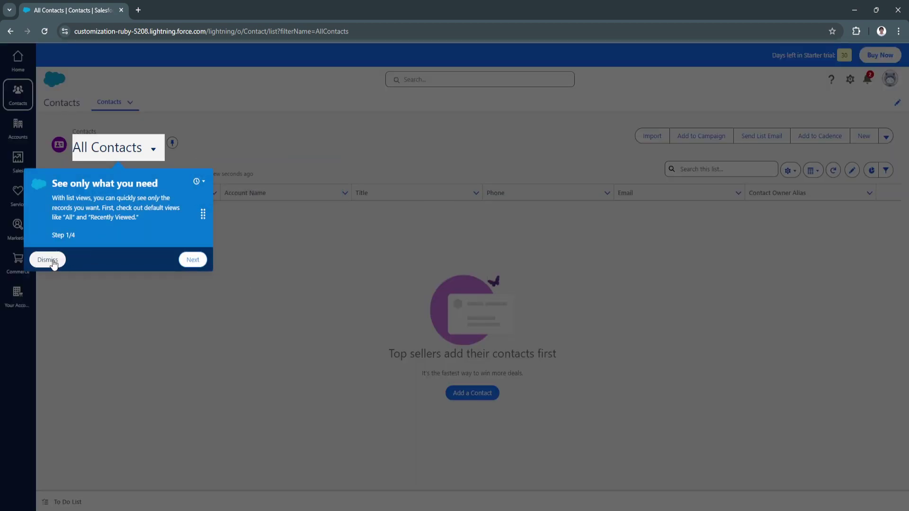
left_click(47, 260)
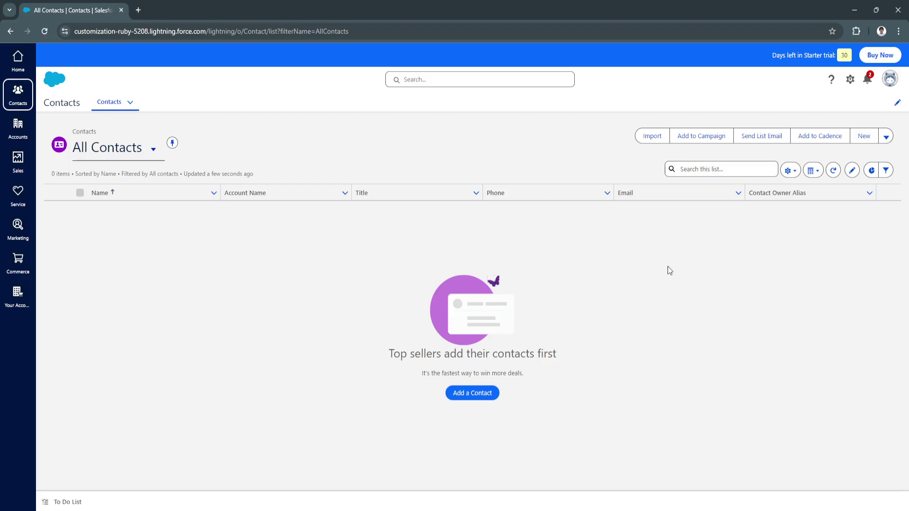
left_click(647, 138)
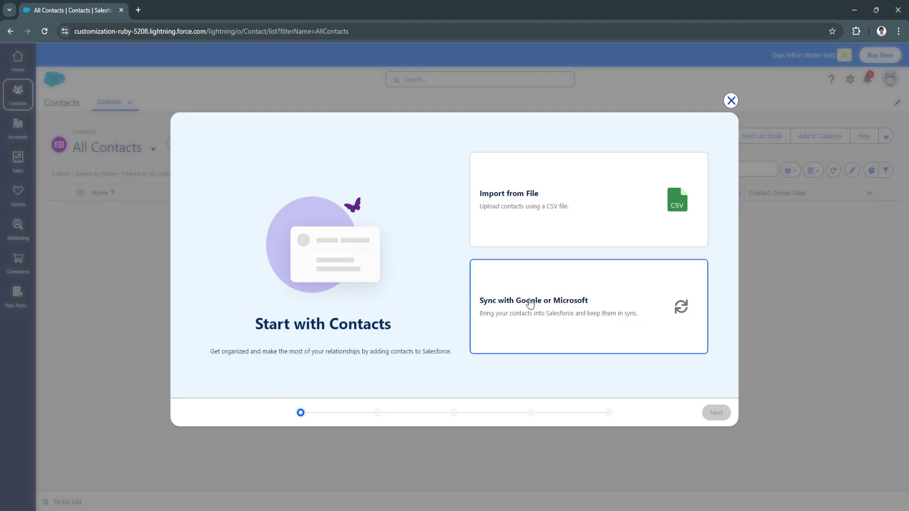
left_click(731, 101)
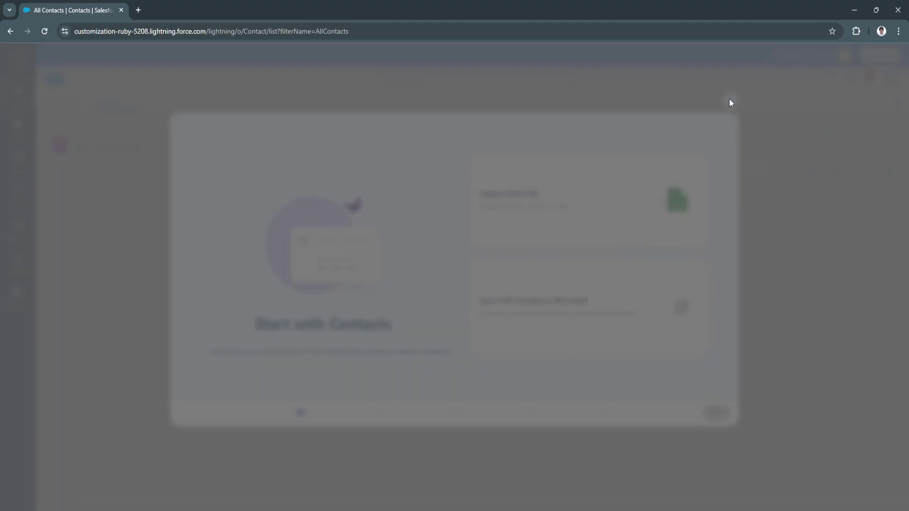
left_click(571, 320)
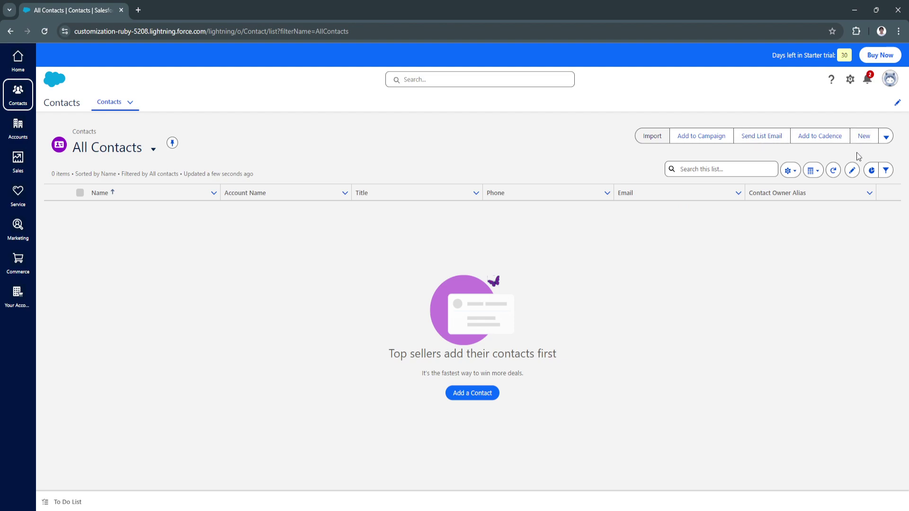
- Review the fields of the New Contact form, close it without saving, and open the Contacts navigation options
left_click(865, 139)
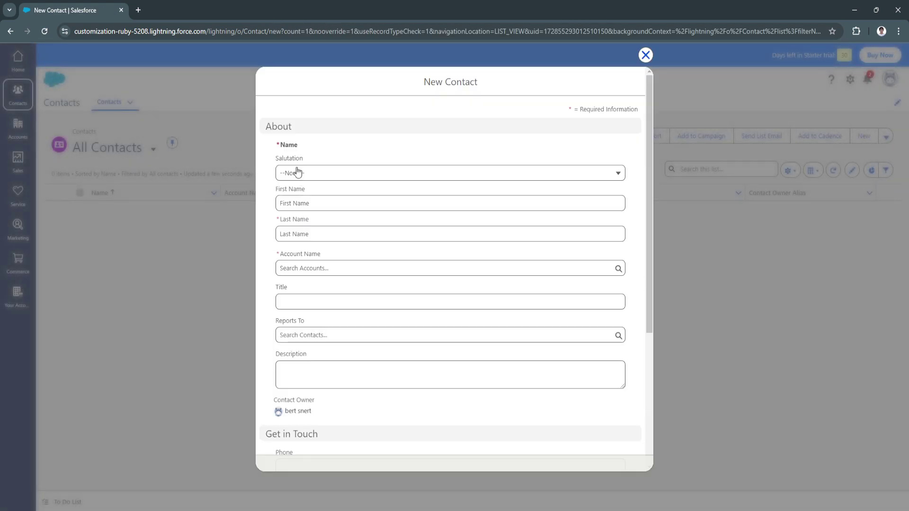
scroll(416, 348, "down", 3)
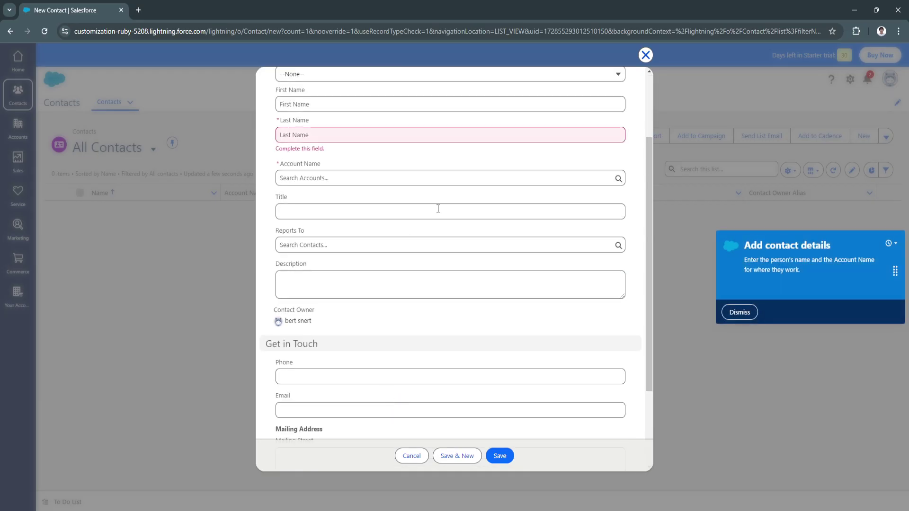
scroll(438, 208, "down", 3)
left_click(646, 55)
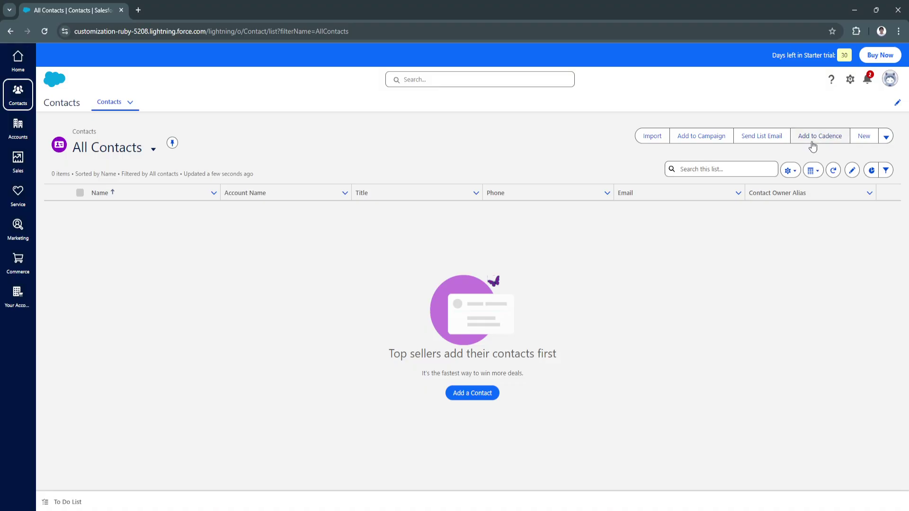
left_click(130, 103)
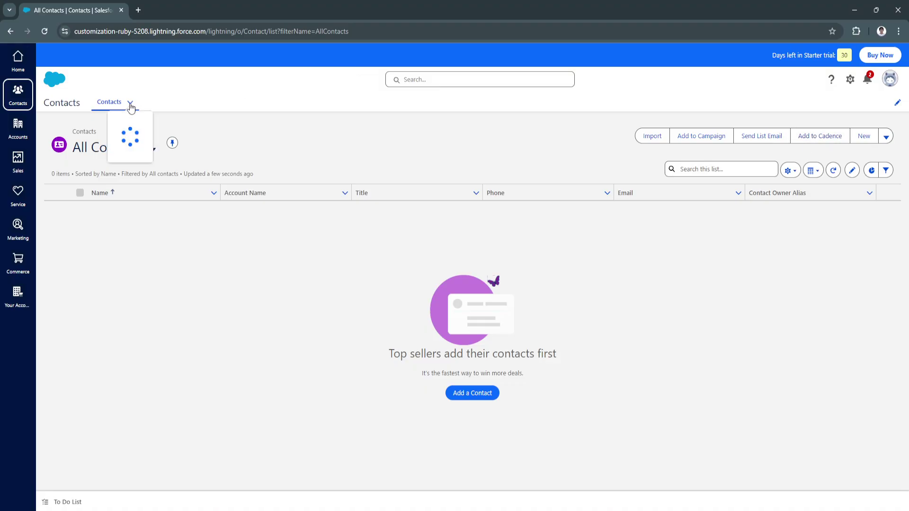
- Open the Accounts list and review the New Account form down to the shipping address, closing it without saving
left_click(18, 129)
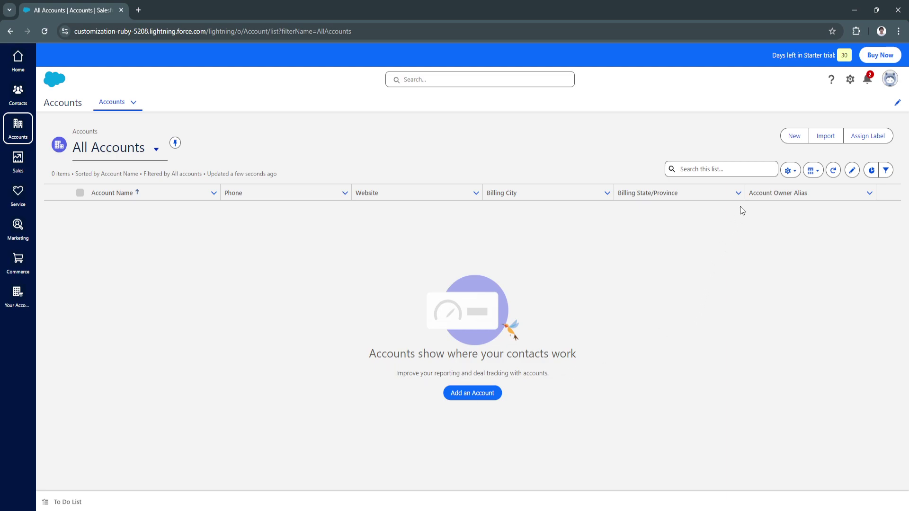
left_click(794, 137)
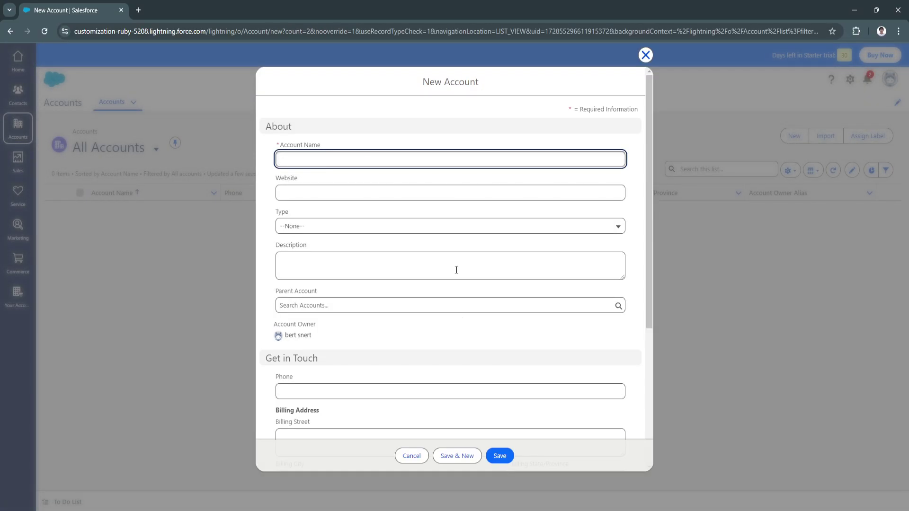
scroll(455, 348, "down", 5)
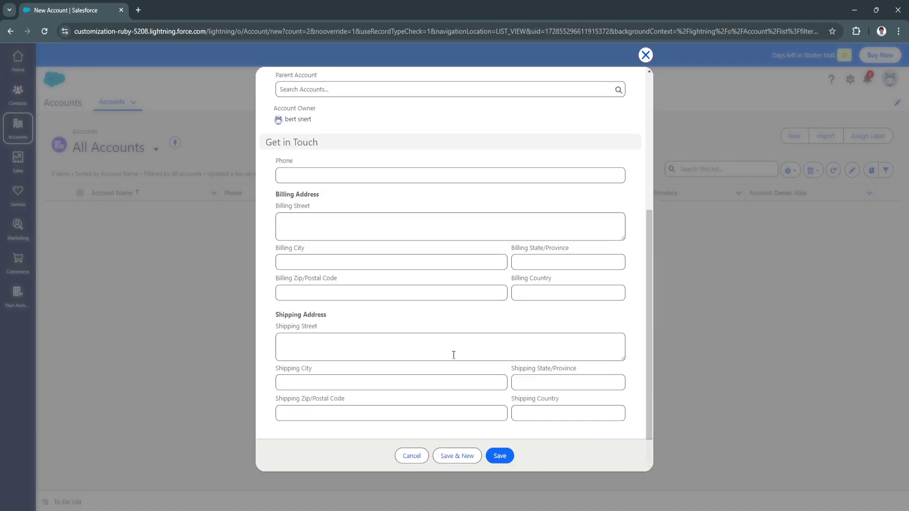
left_click(646, 55)
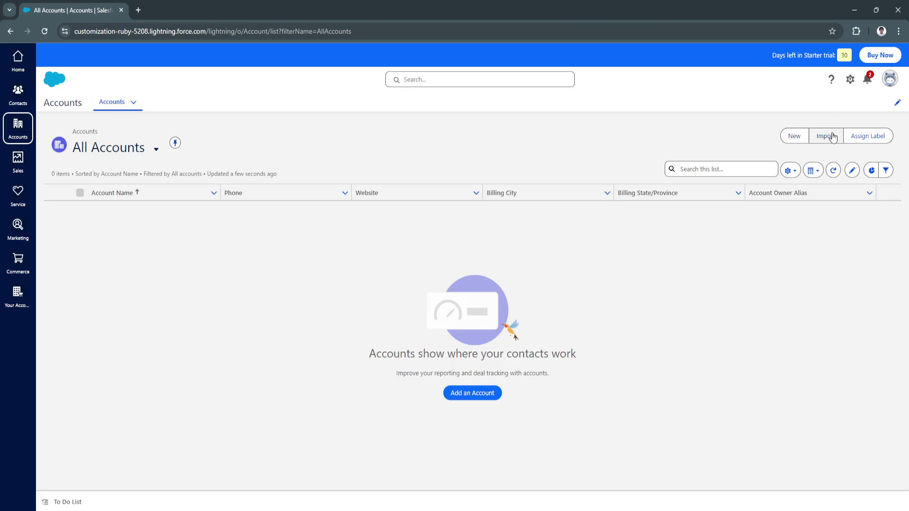
- View the account import options, leave the import, and try Assign Label on the All Accounts list
left_click(832, 137)
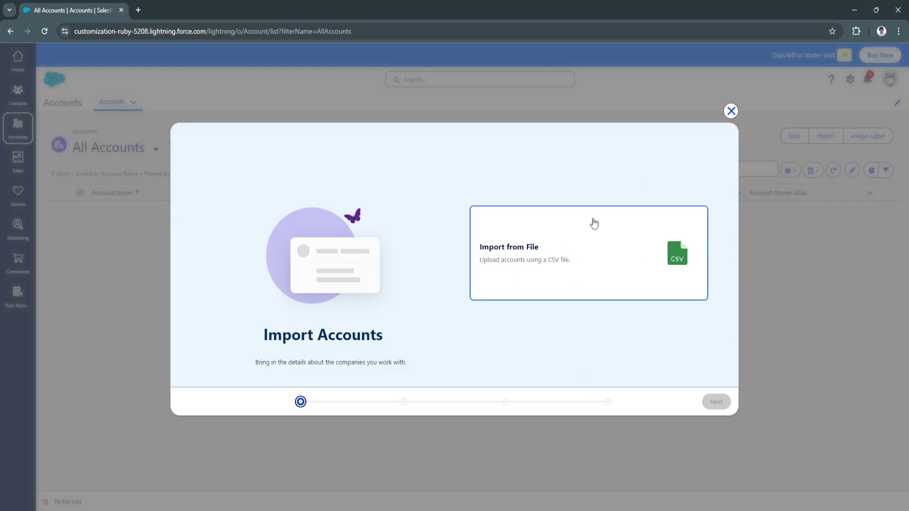
left_click(730, 110)
left_click(577, 311)
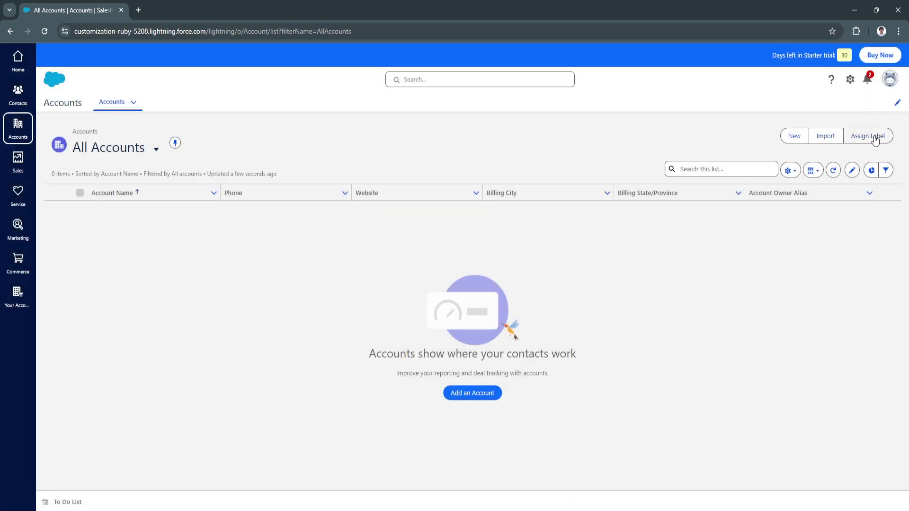
left_click(865, 135)
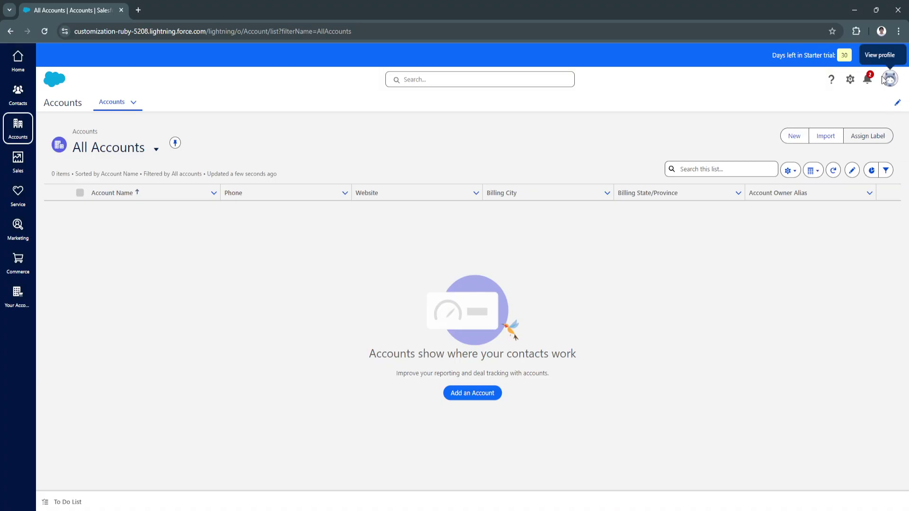
- Open the Sales section, dismiss the leads walkthrough, and view the Opportunities and Products lists
left_click(15, 162)
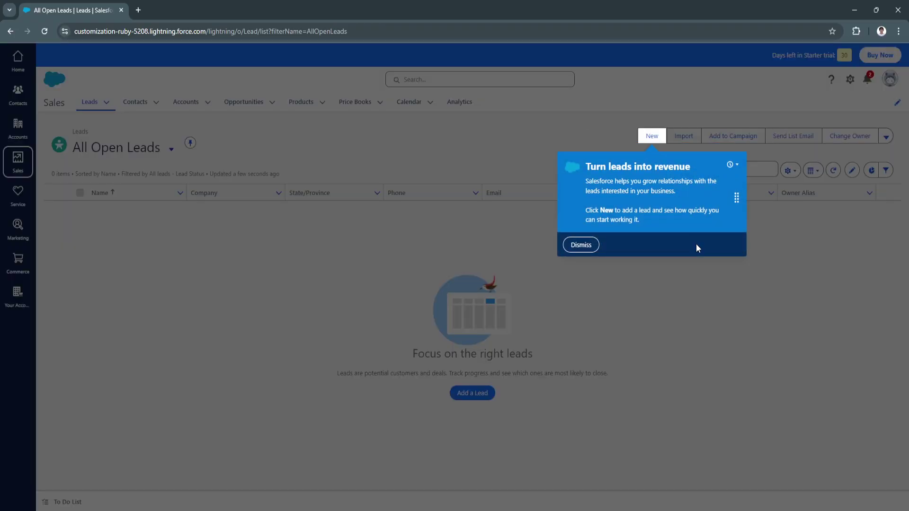
left_click(581, 245)
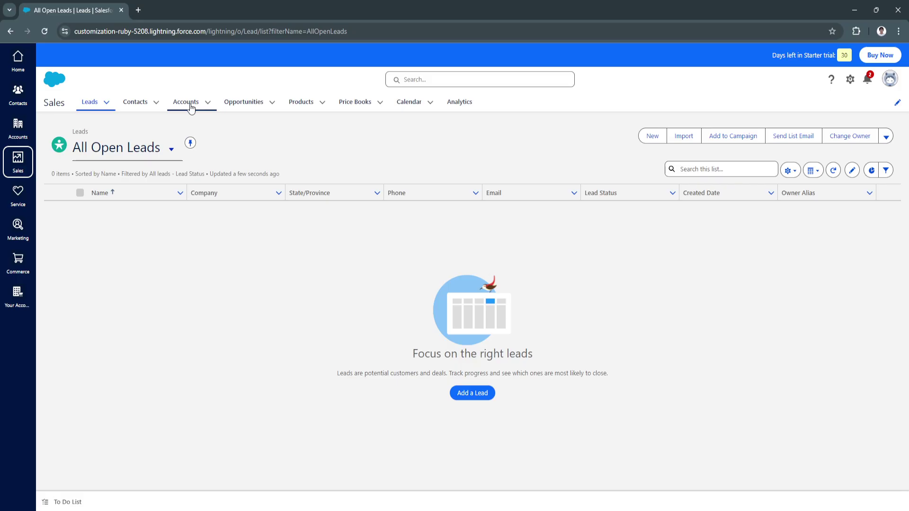
left_click(242, 105)
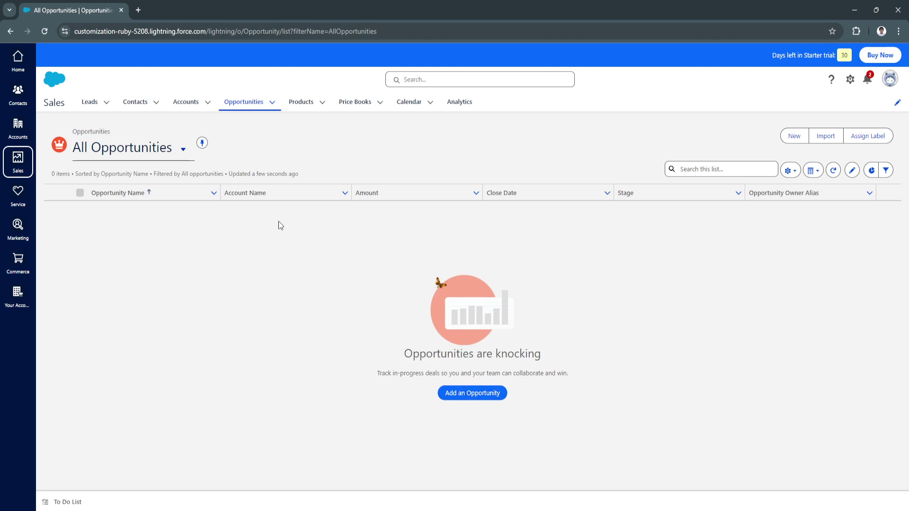
left_click(296, 109)
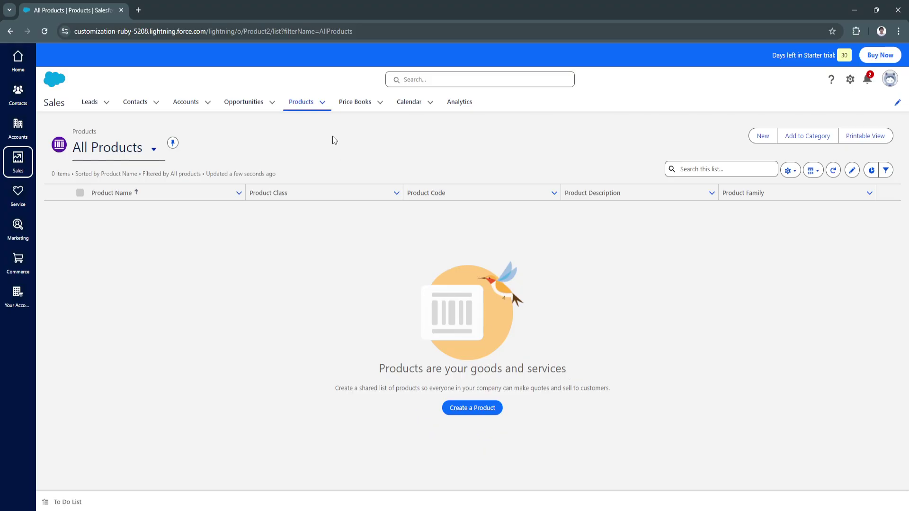
- Open the Price Books list and review the New Price Book form, closing it without saving
left_click(348, 103)
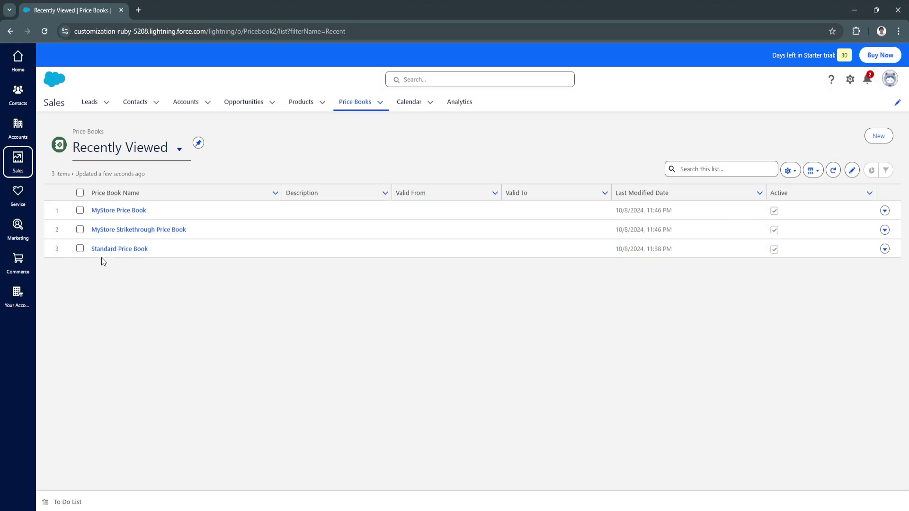
left_click(883, 139)
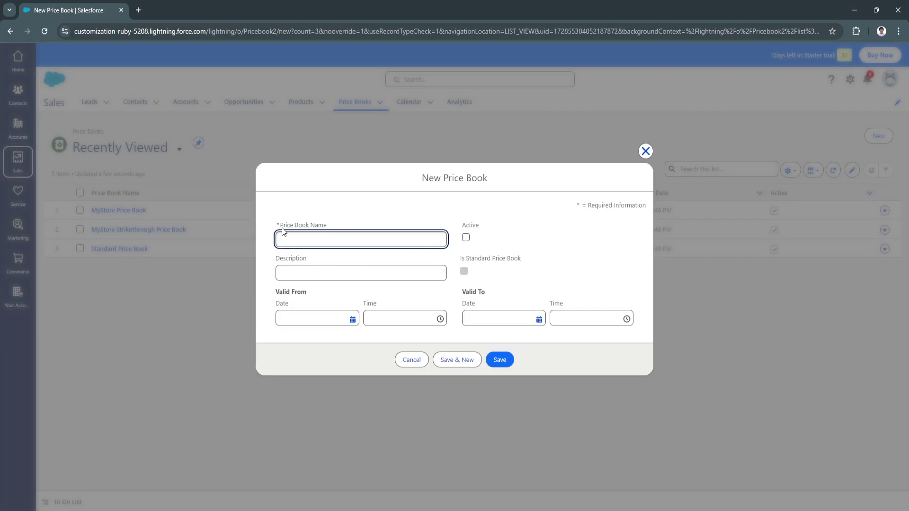
left_click(645, 151)
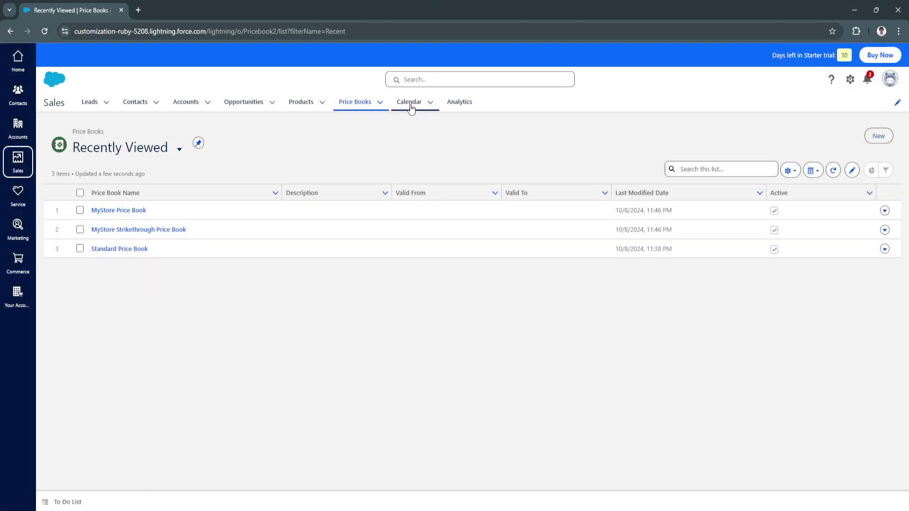
- Open the Sales calendar and bring up a New Event form from a Friday 11 slot, closing it without saving
left_click(410, 105)
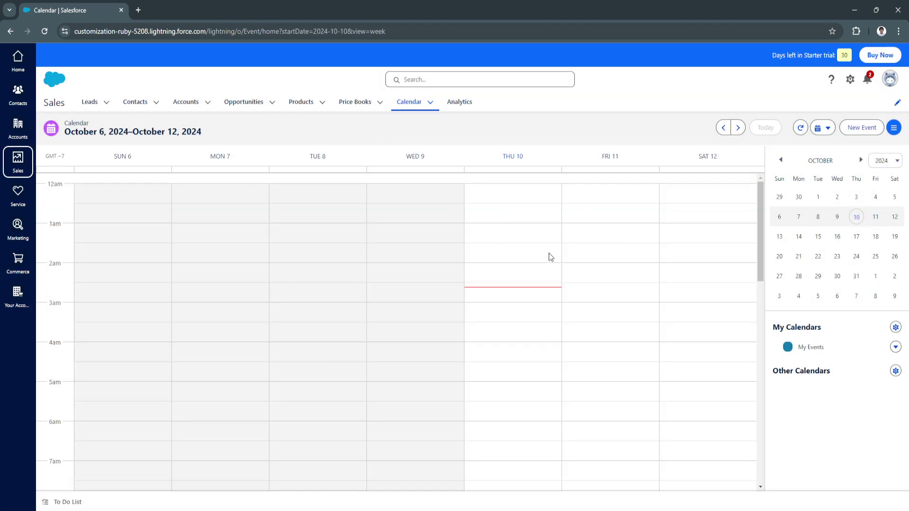
left_click(599, 233)
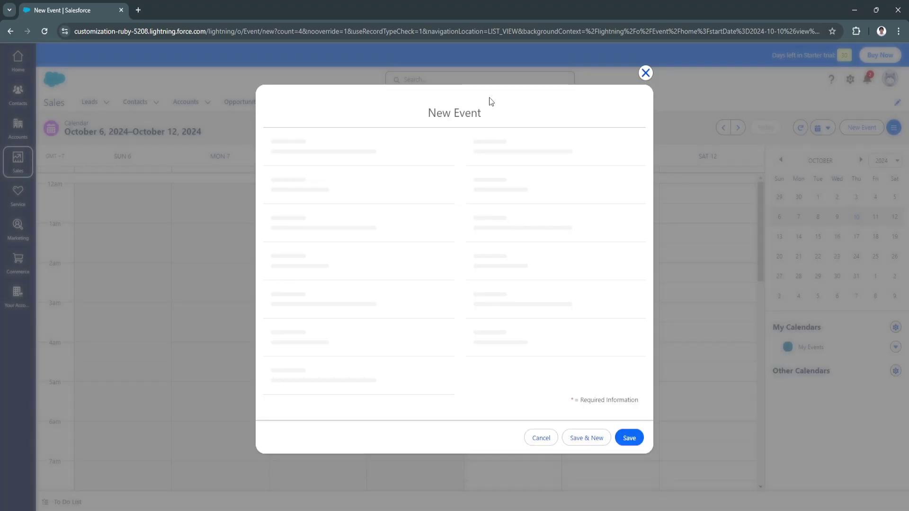
left_click(646, 72)
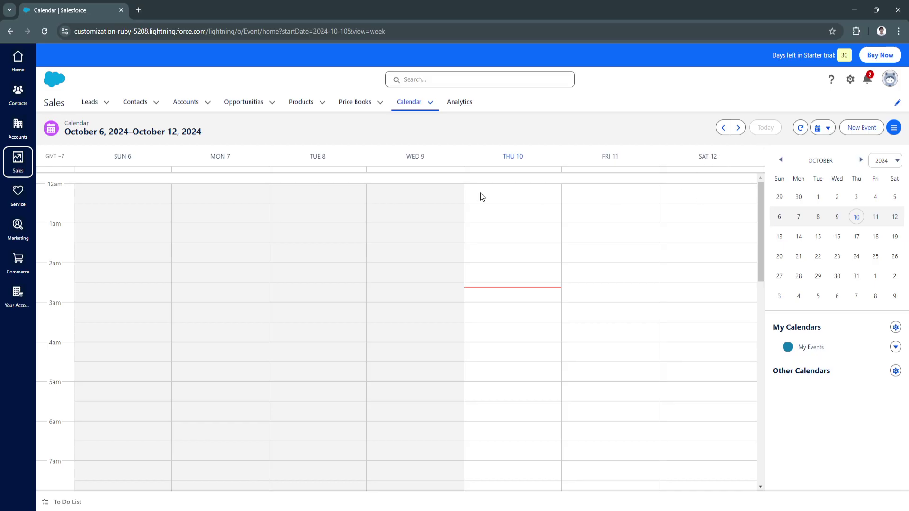
- Review the New Event form for October 12 at 11:30 AM down to Additional Information, closing it without saving
scroll(150, 328, "down", 6)
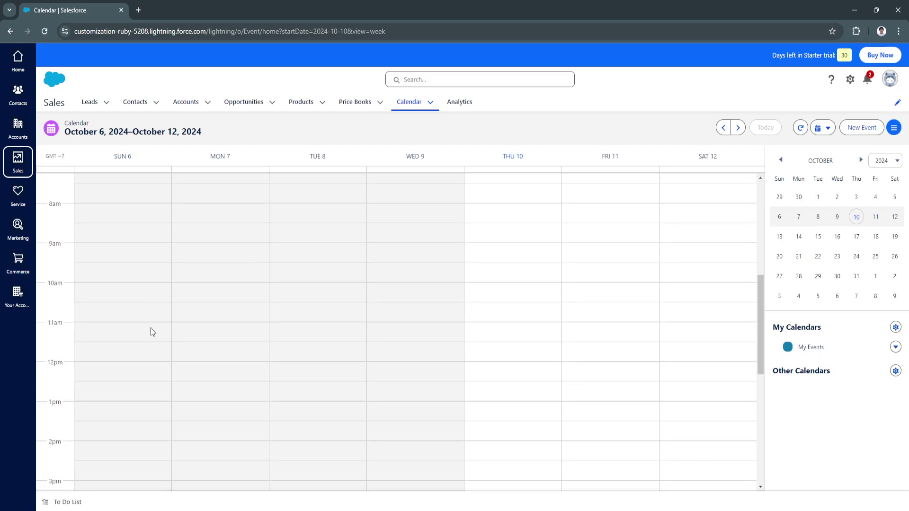
left_click(692, 361)
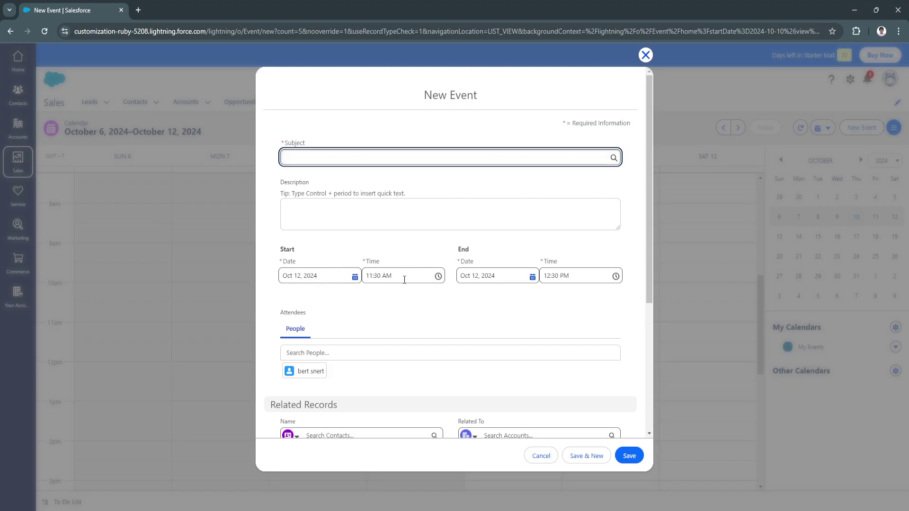
scroll(530, 294, "down", 3)
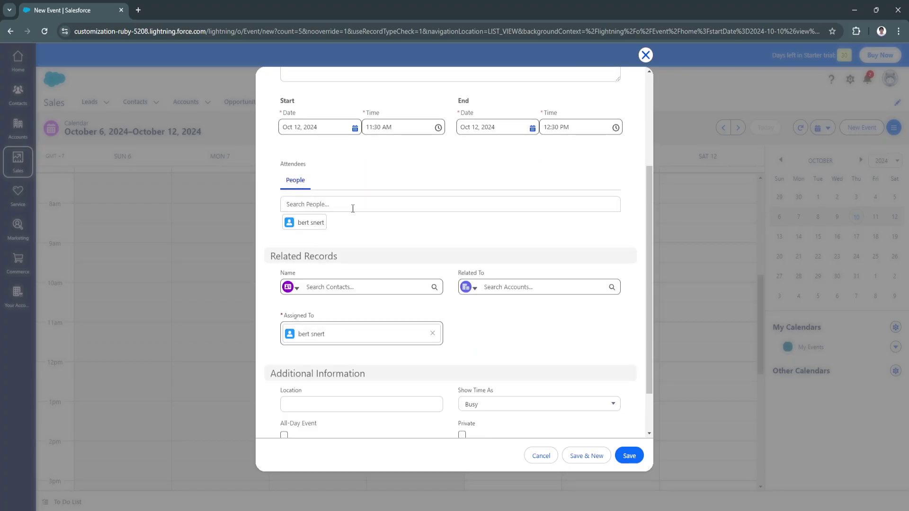
scroll(353, 209, "down", 1)
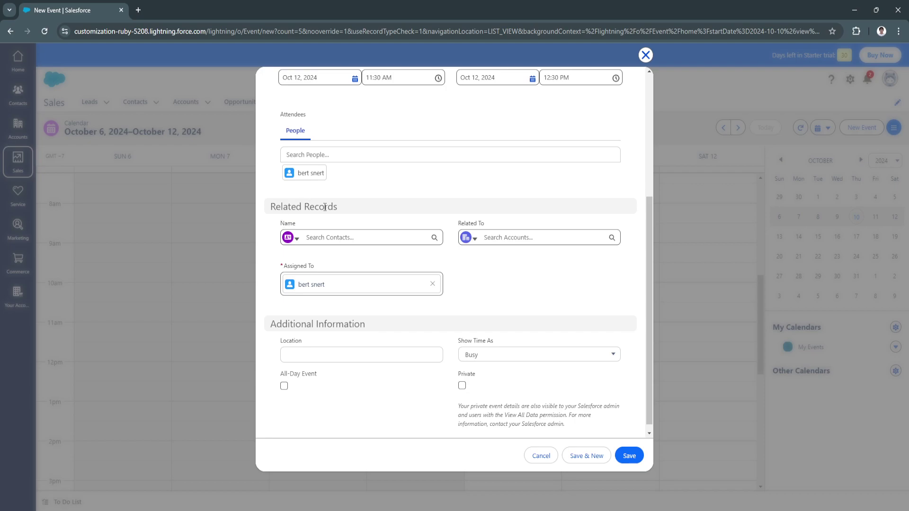
scroll(292, 337, "down", 1)
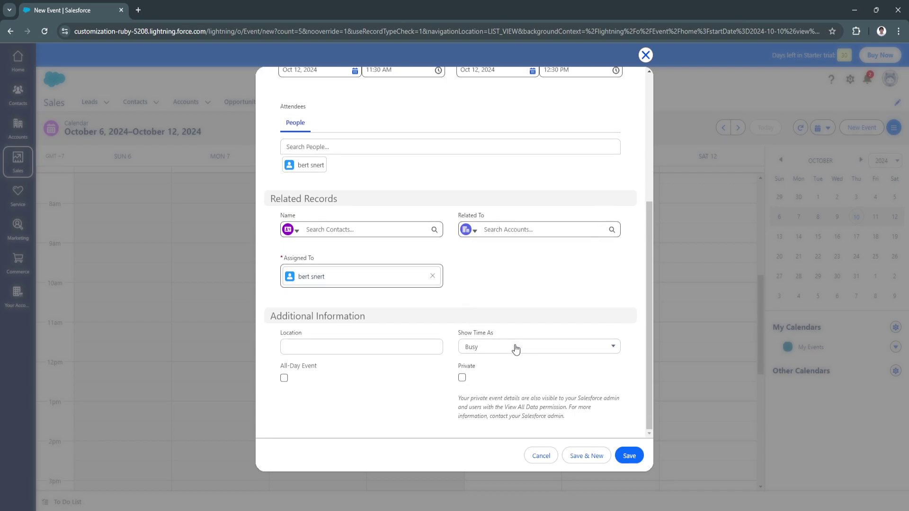
left_click(645, 54)
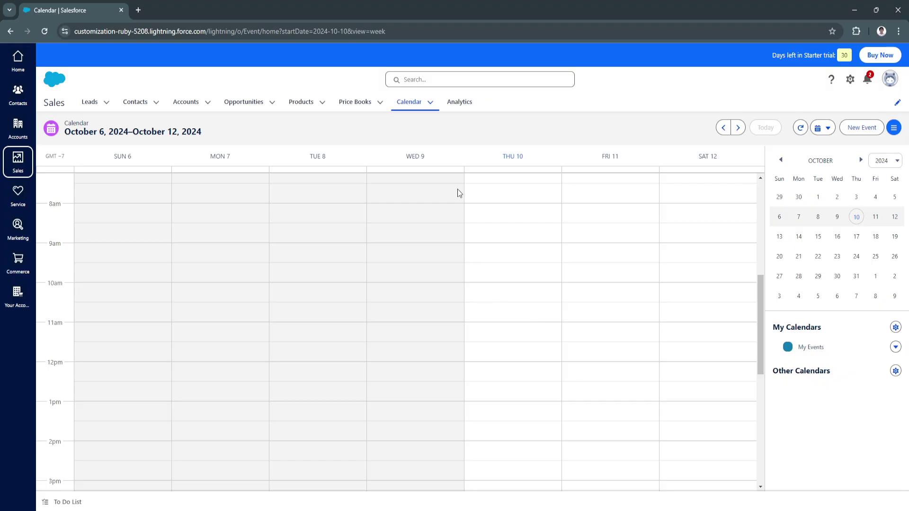
- Open the Sales Analytics page, review its home overview, and switch to the Browse view
left_click(457, 104)
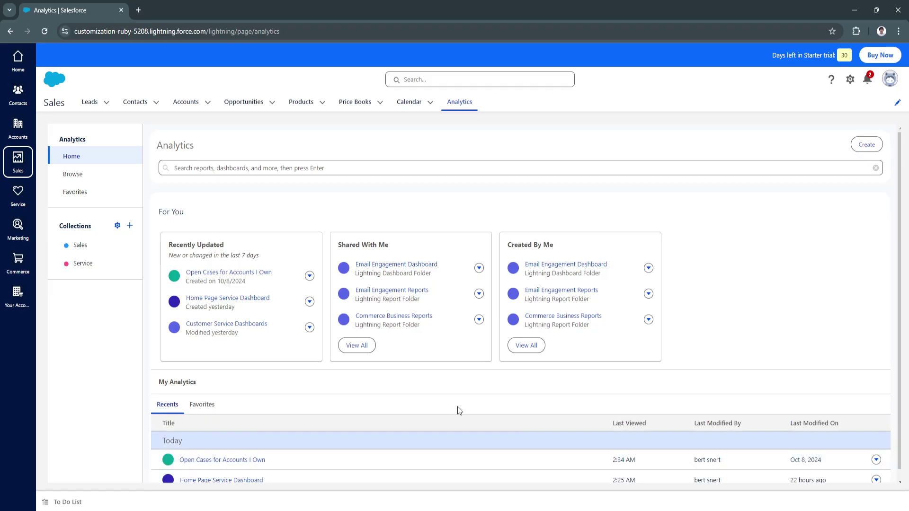
scroll(280, 371, "down", 1)
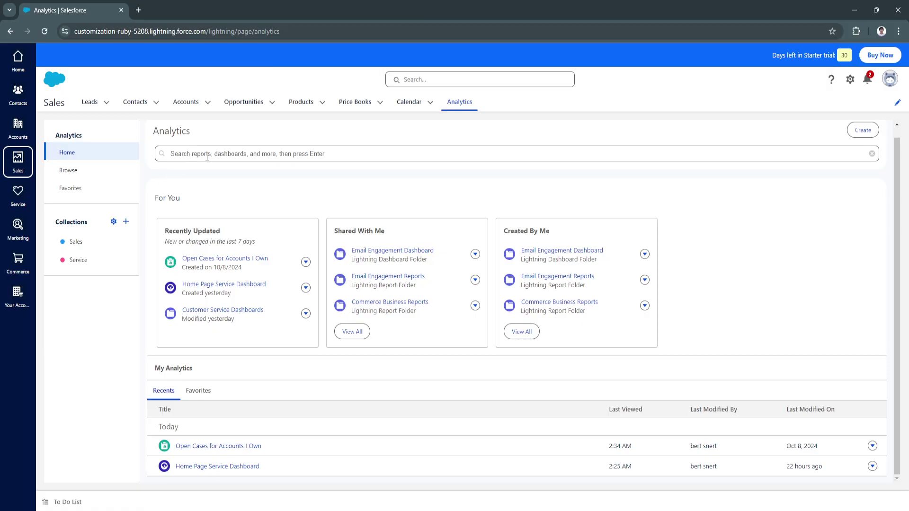
left_click(81, 173)
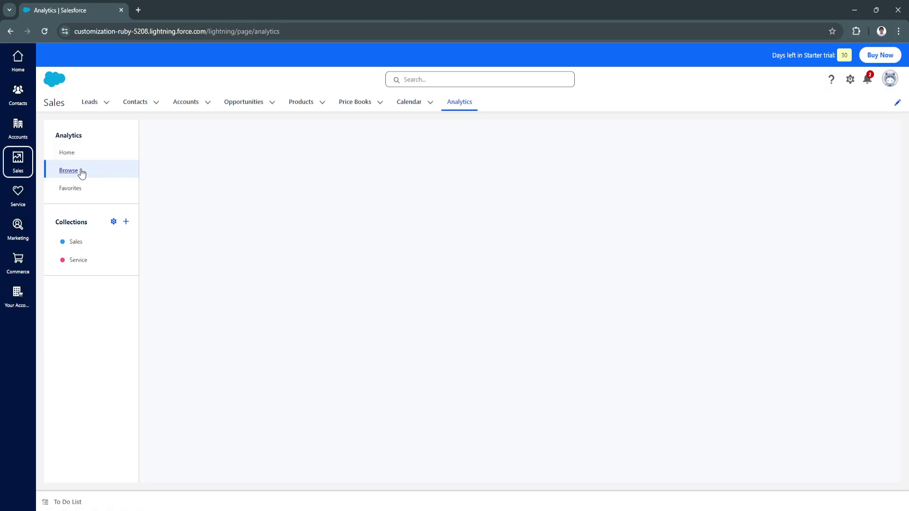
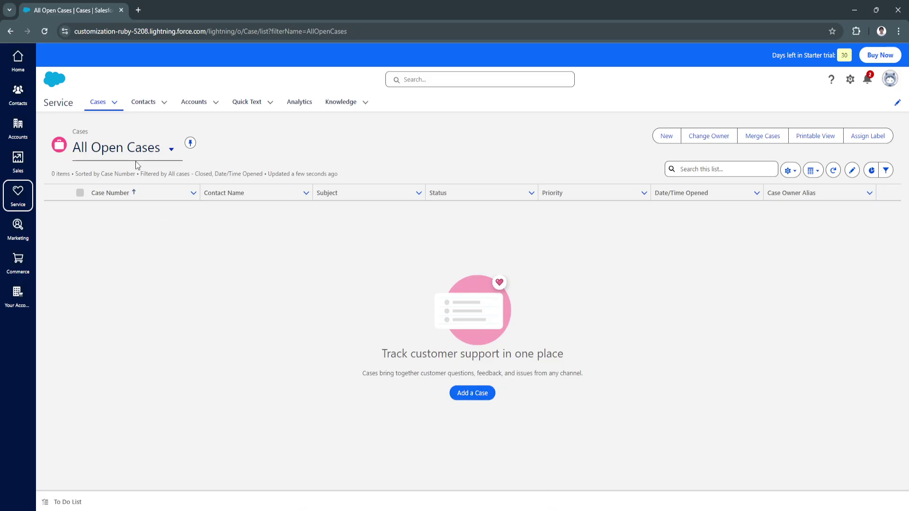
- View the Contacts, Accounts and Quick Text lists in the Service section, and return to the Cases list
left_click(136, 104)
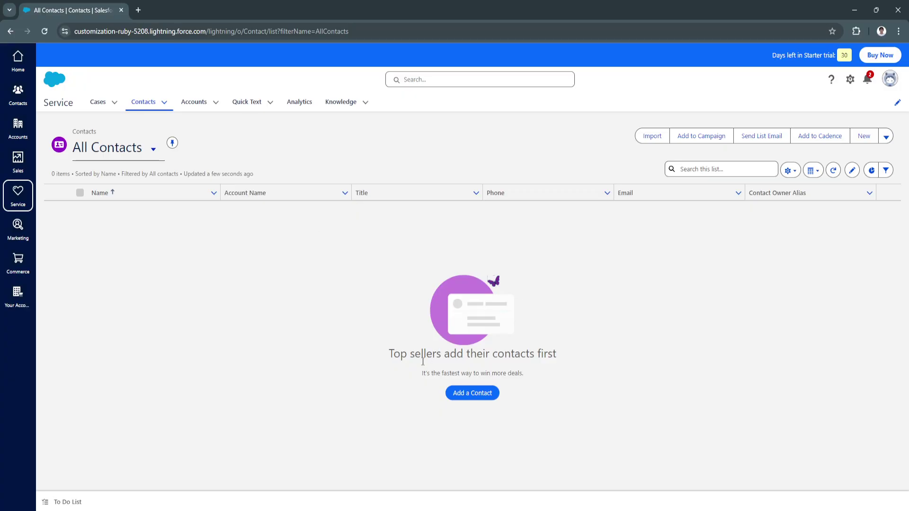
left_click(194, 103)
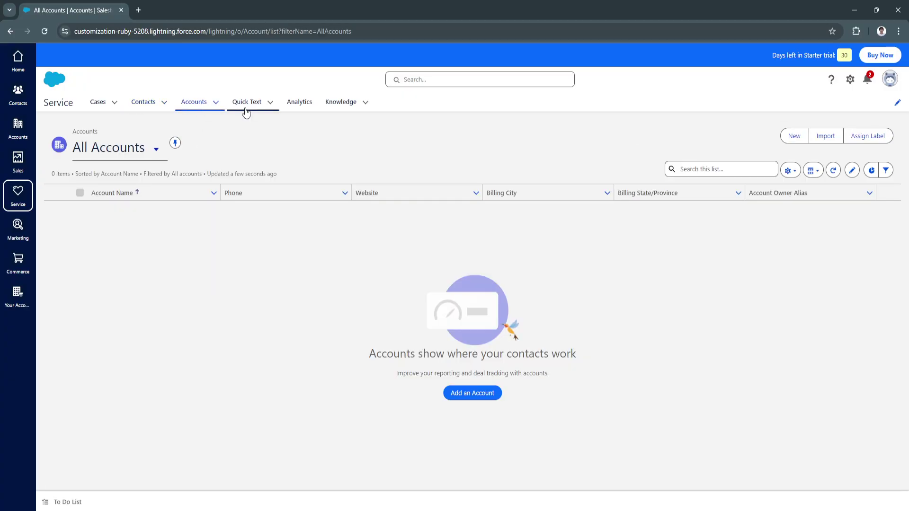
left_click(247, 110)
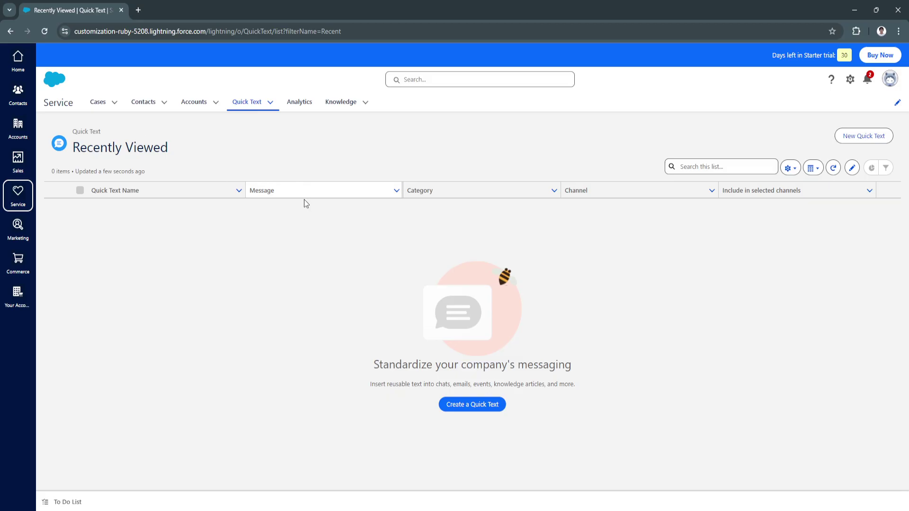
left_click(90, 111)
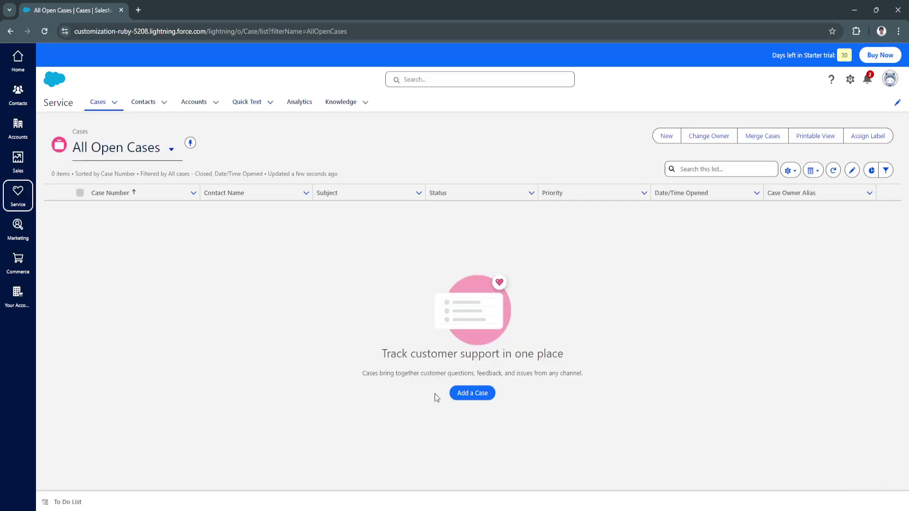
- Open the Analytics page in the Service section and dismiss its walkthrough
left_click(290, 105)
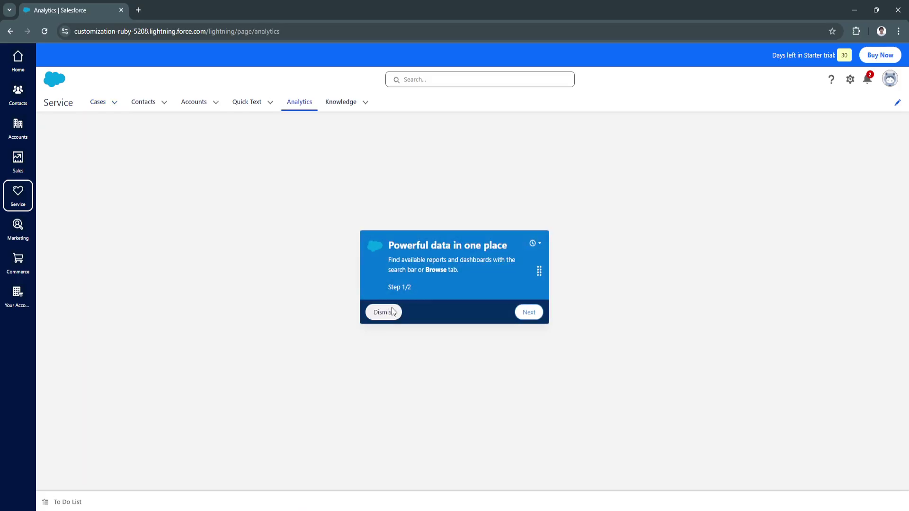
left_click(390, 312)
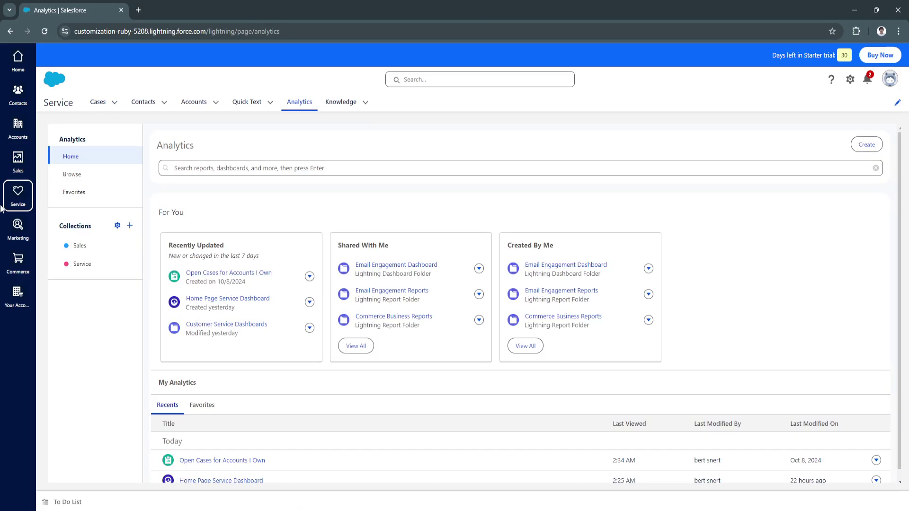
left_click(15, 207)
- Open the Knowledge list in the Service section and read the description of what knowledge articles are for
left_click(347, 105)
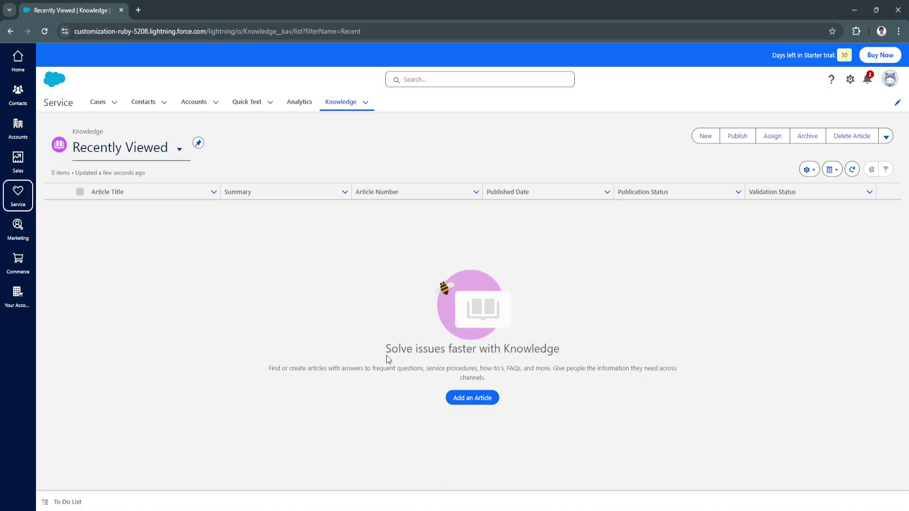
left_click_drag(387, 356, 397, 369)
left_click(436, 353)
left_click_drag(277, 371, 549, 384)
left_click(638, 421)
- Open the Marketing section's Home page and review its campaign setup, Scheduled Flows and Recently Activated Campaign Flows cards
left_click(19, 228)
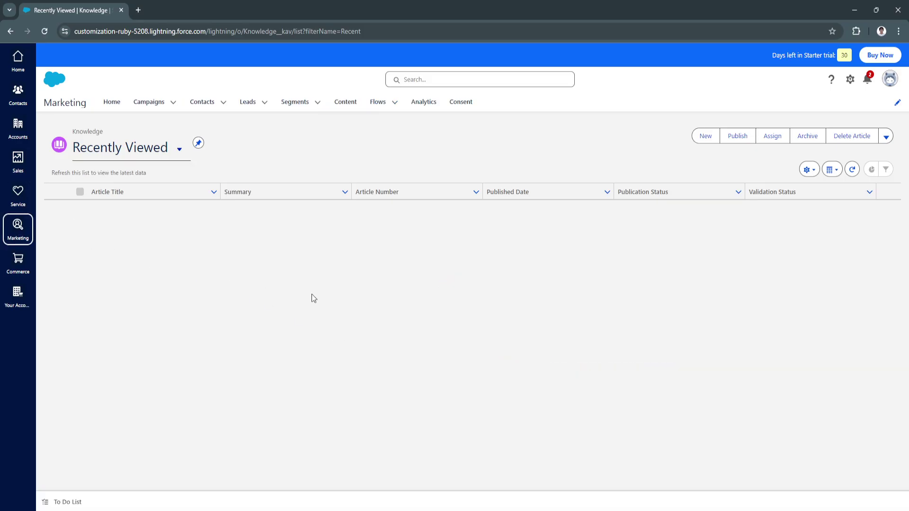
left_click(119, 103)
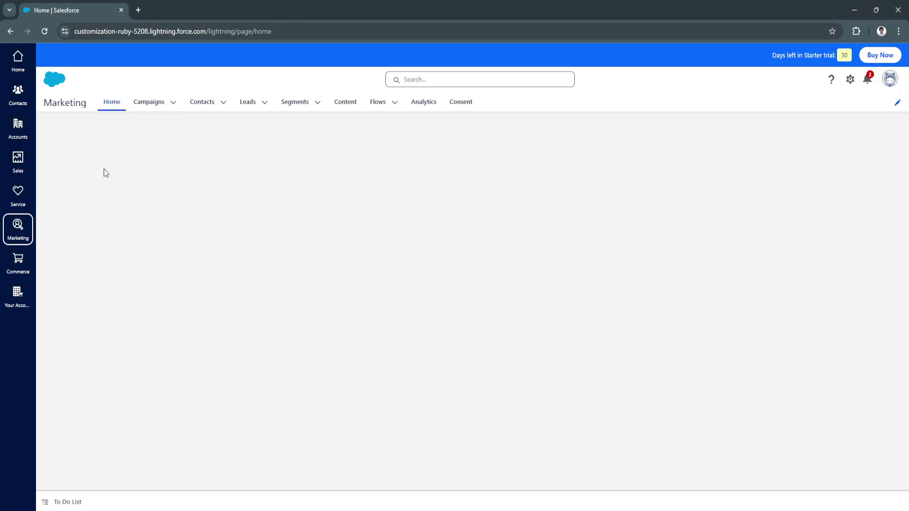
scroll(369, 330, "down", 1)
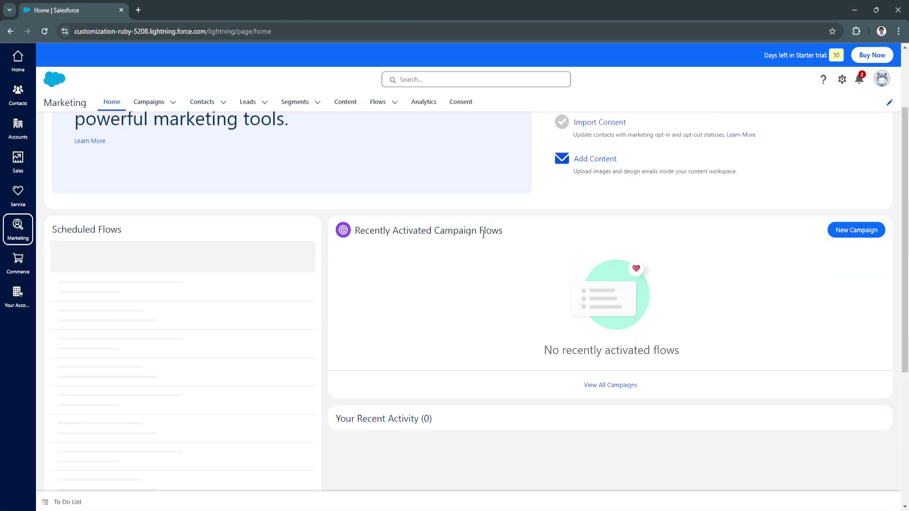
scroll(426, 317, "up", 1)
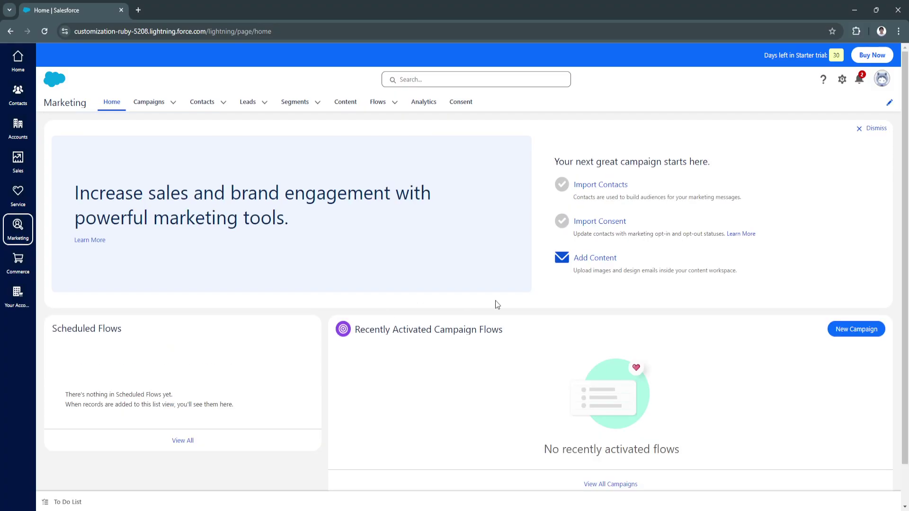
scroll(497, 331, "down", 1)
scroll(524, 396, "up", 1)
- Go through the Campaigns, Contacts, Leads and Segments pages of Marketing, and open the Content workspaces list
left_click(151, 102)
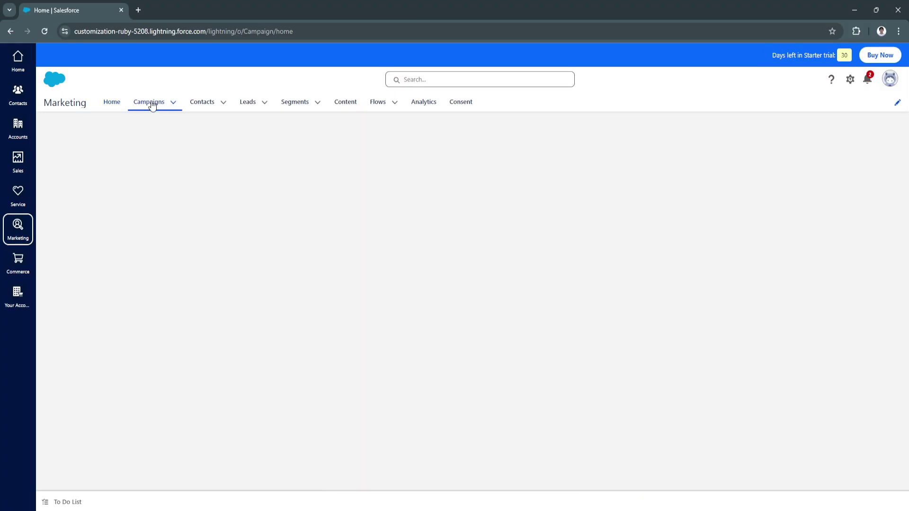
left_click(198, 102)
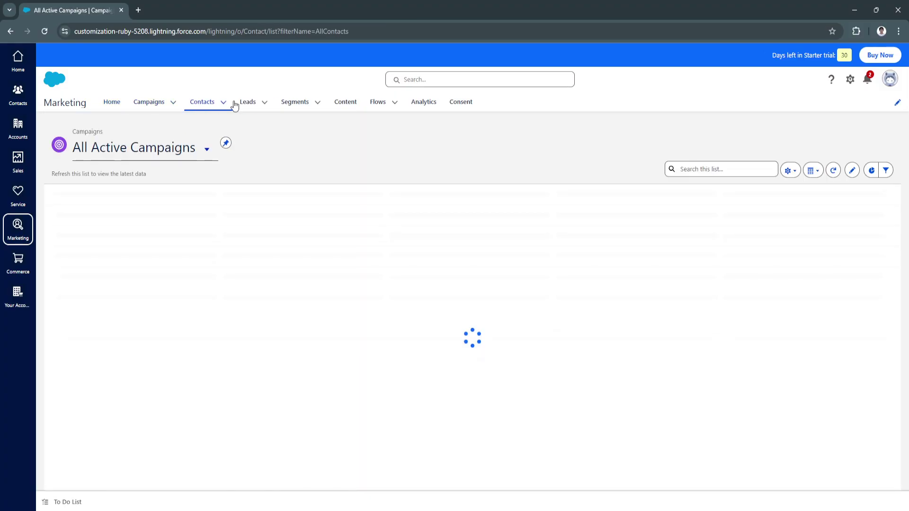
left_click(247, 102)
left_click(288, 105)
left_click(332, 104)
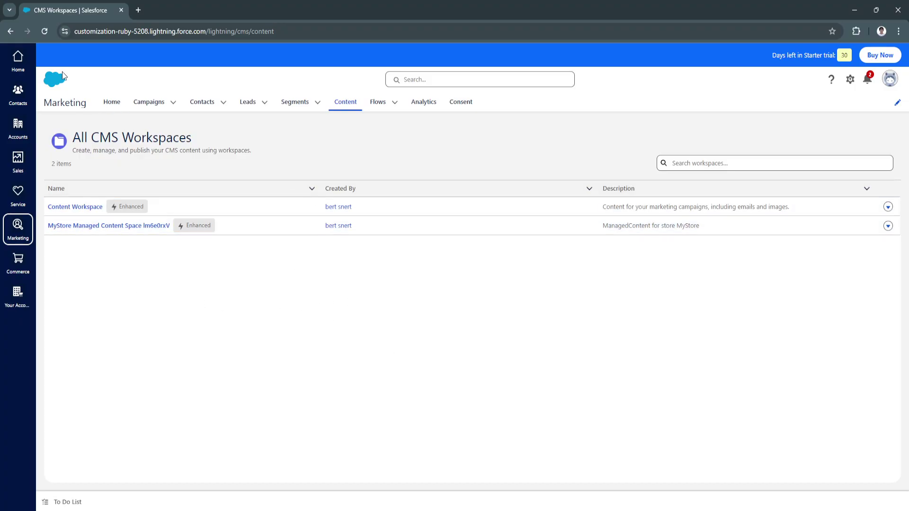
- View the Pay Now page in the Commerce section and return to the Service section
left_click(14, 263)
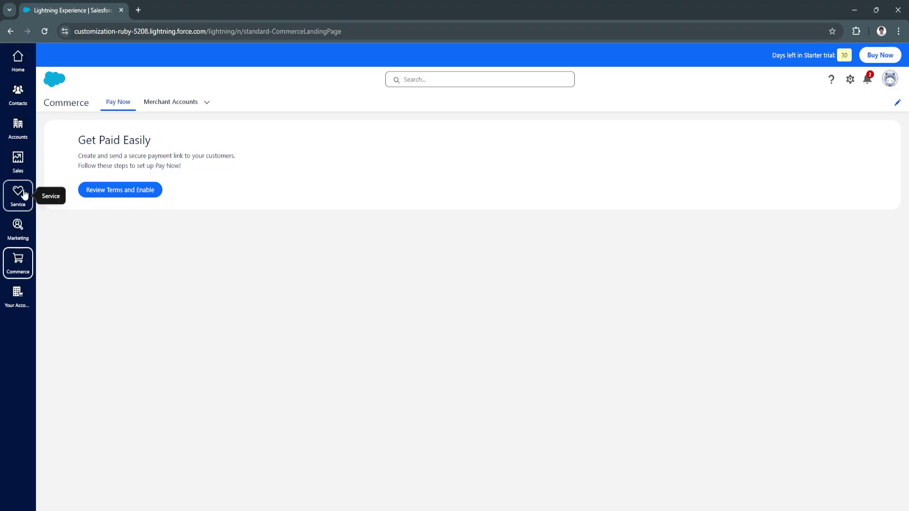
left_click(23, 194)
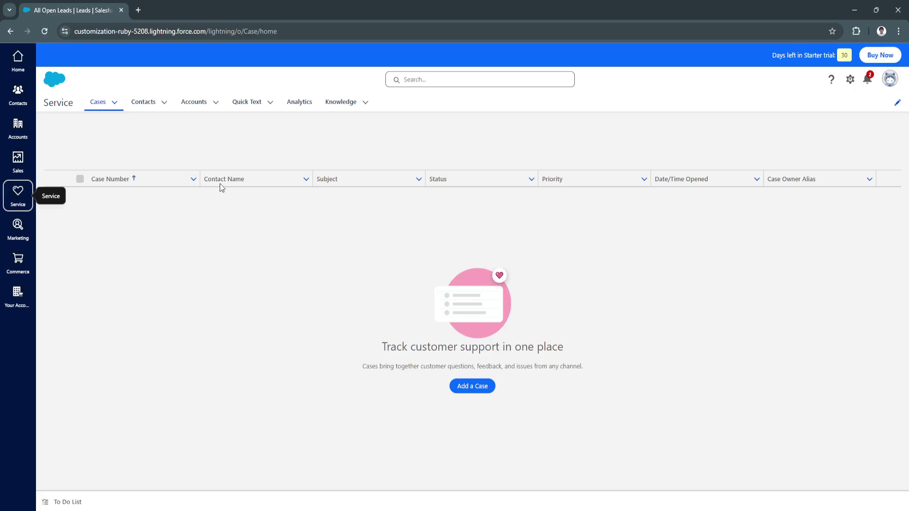